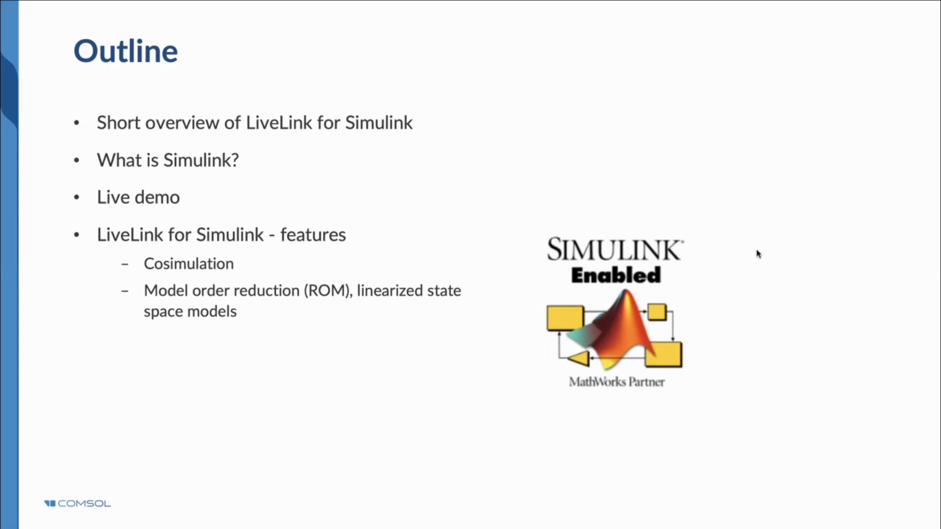
- Advance the slideshow from the Outline to the Features and Solutions slide
key("Right")
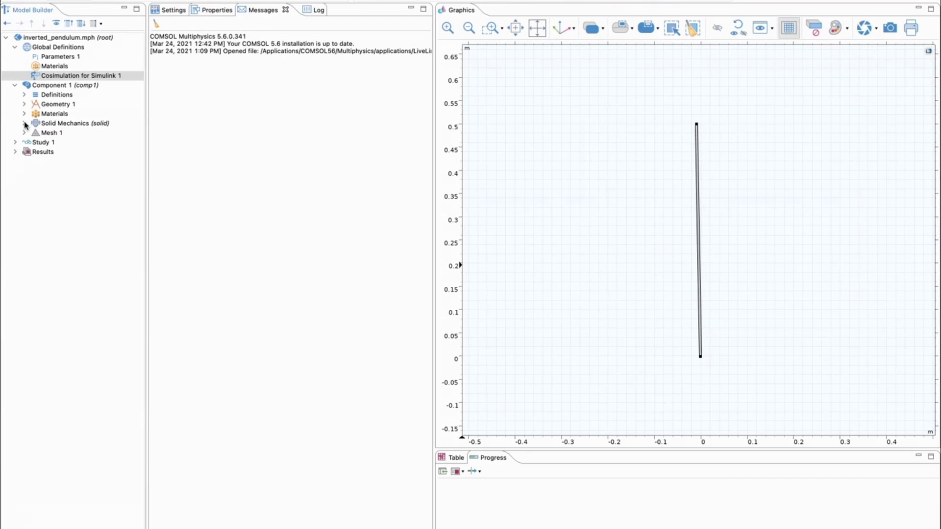
- Expand Solid Mechanics, fit the whole pendulum in the view, and select Rigid Domain 1
left_click(24, 123)
left_click(67, 124)
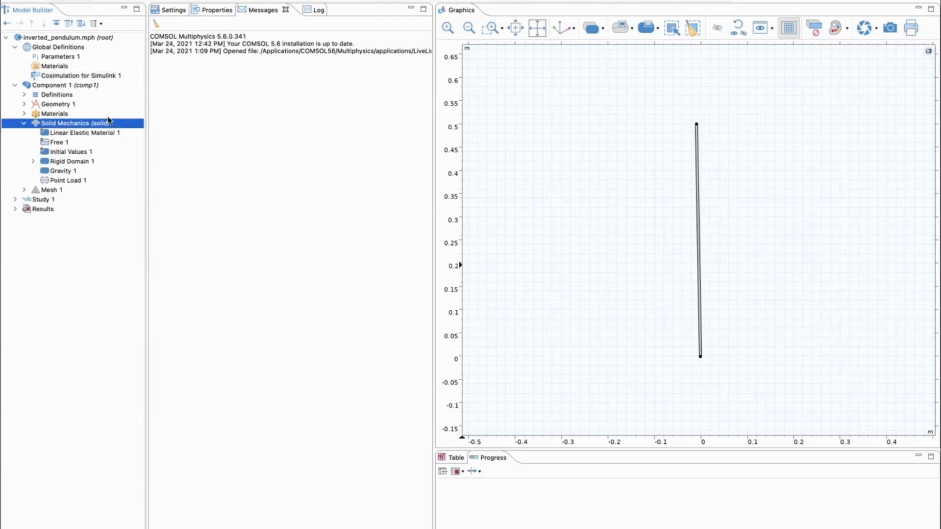
left_click(538, 30)
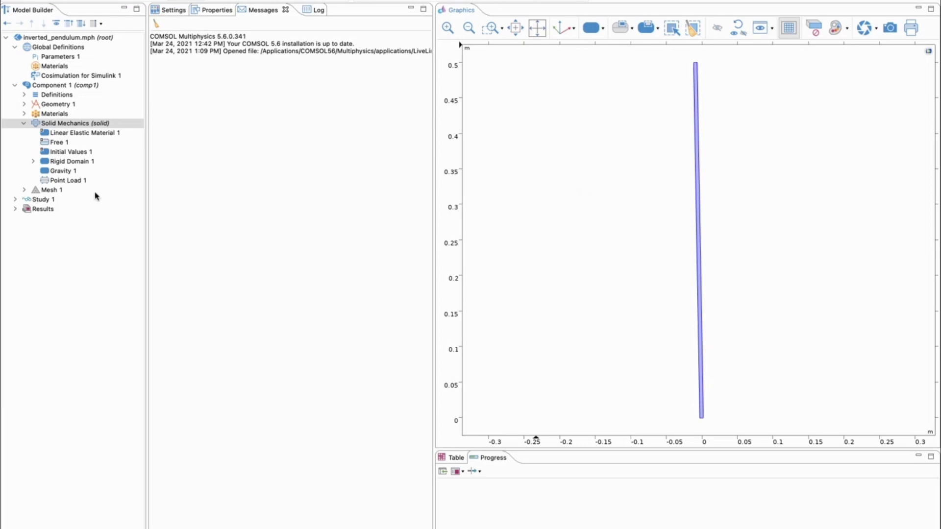
left_click(83, 162)
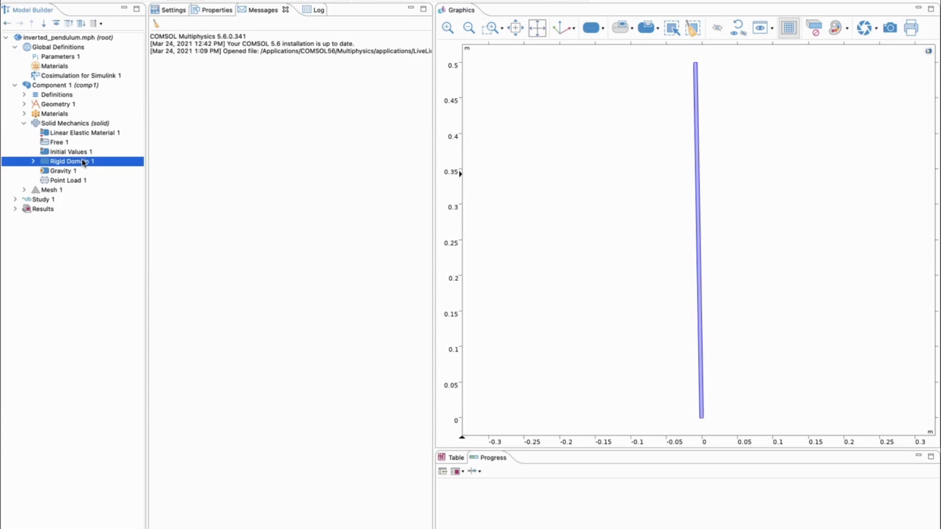
- List Rigid Domain 1's sub-features and show Applied Force 1, pointing out its F0 x force
left_click(166, 10)
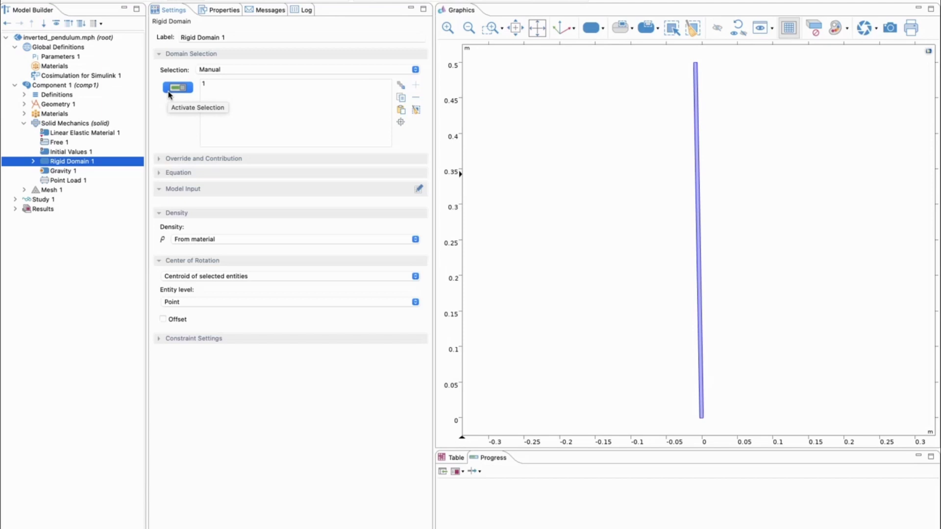
left_click(33, 161)
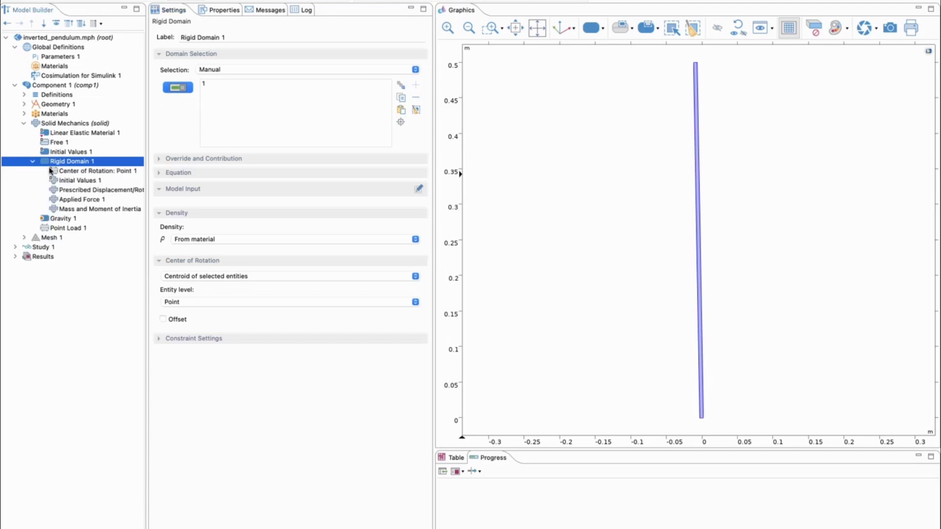
left_click(96, 193)
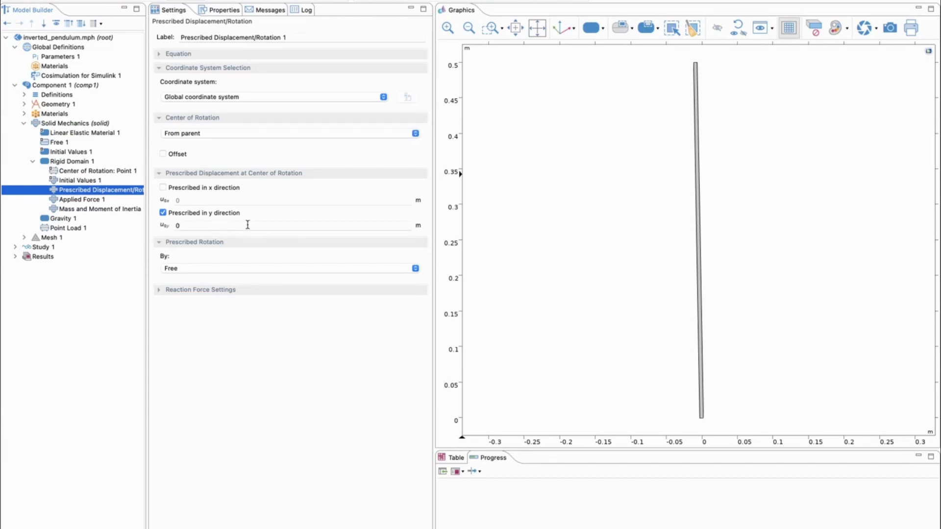
left_click(106, 205)
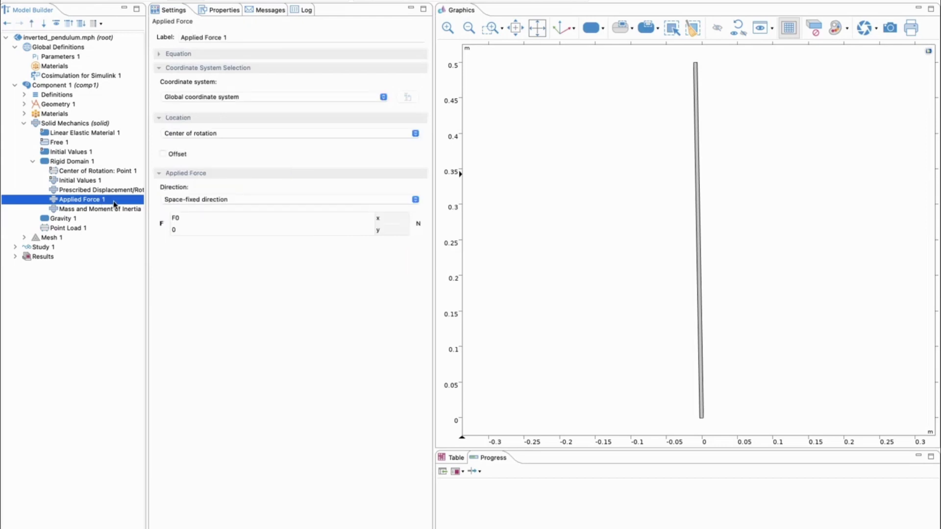
left_click(193, 219)
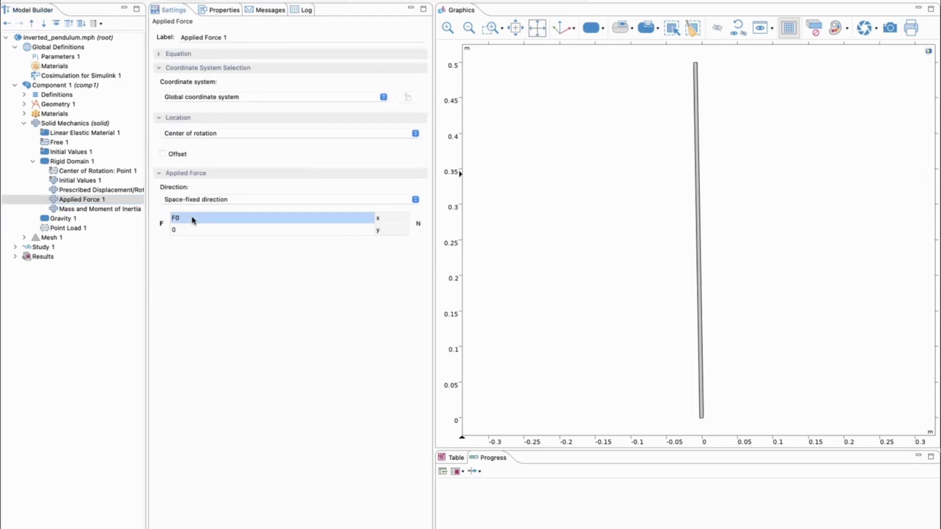
- Inspect the F0, F1 and M entries in Parameters 1, then show Mass and Moment of Inertia 1
left_click(73, 58)
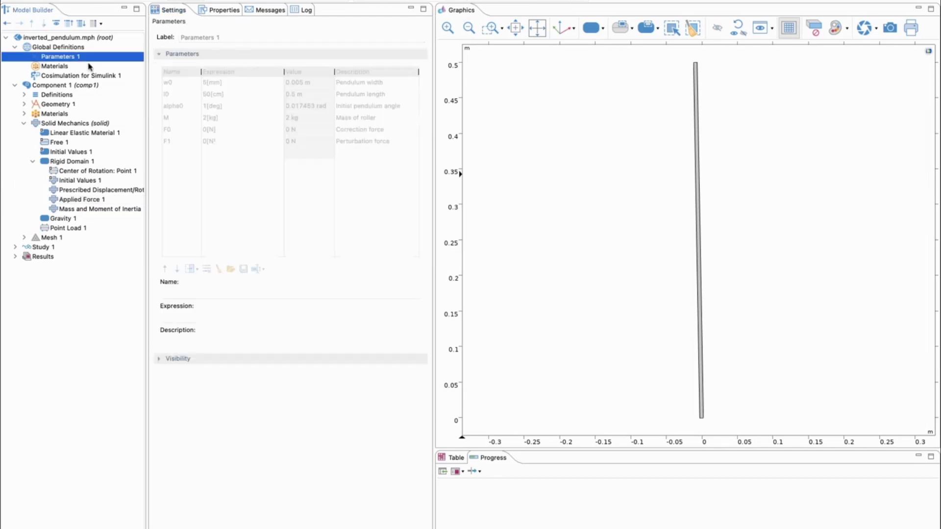
left_click(176, 132)
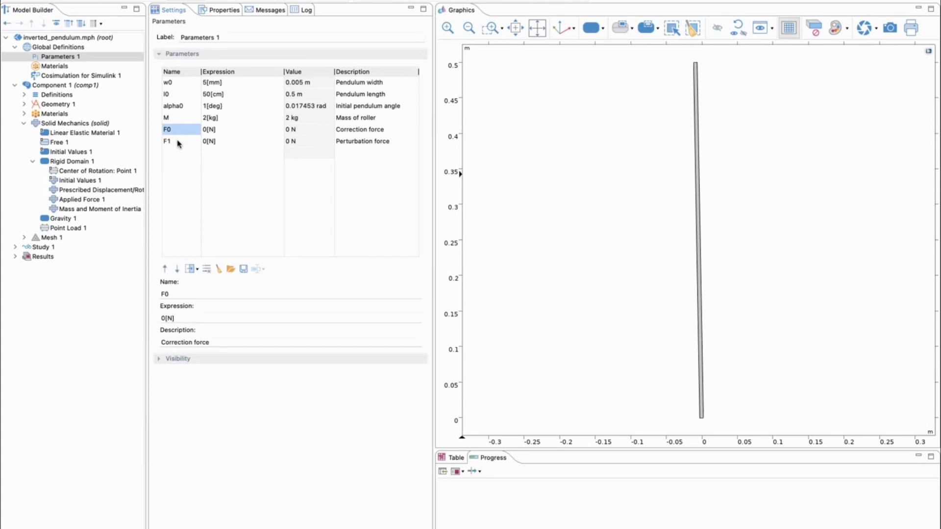
left_click(178, 142)
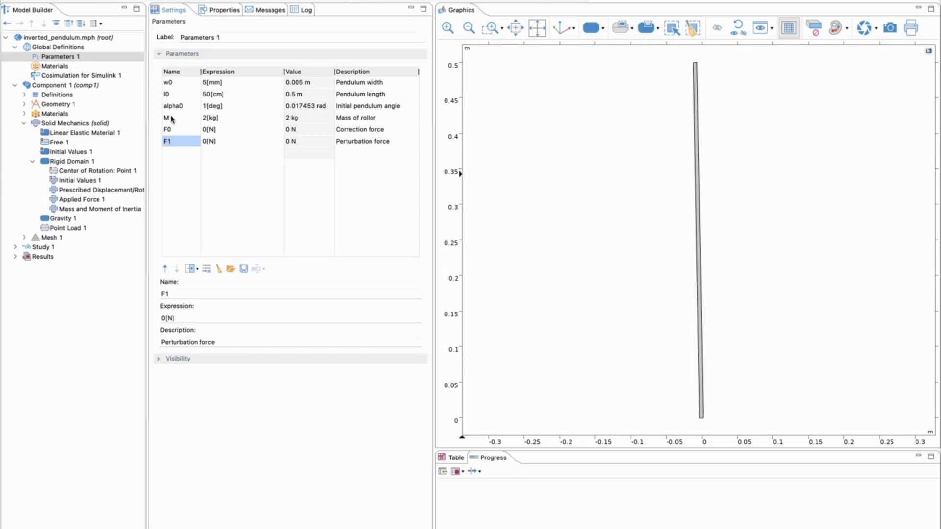
left_click(174, 118)
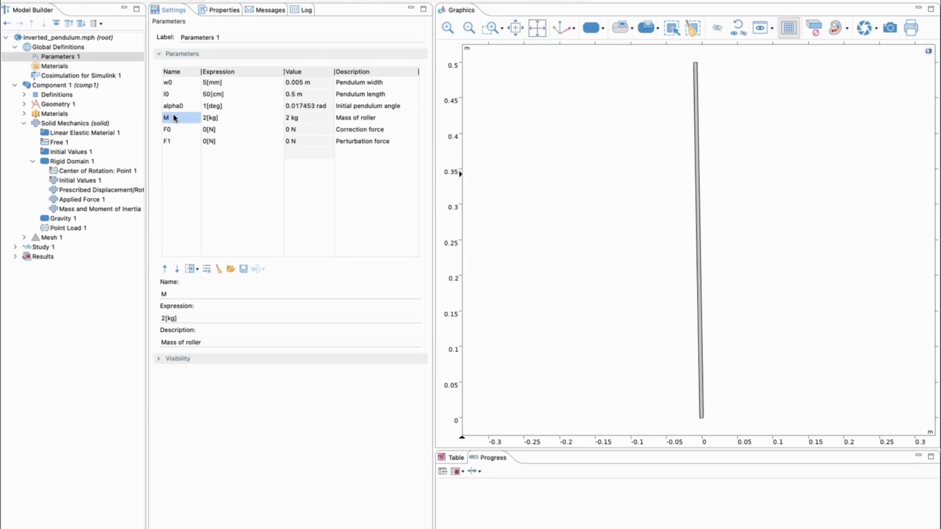
left_click(99, 210)
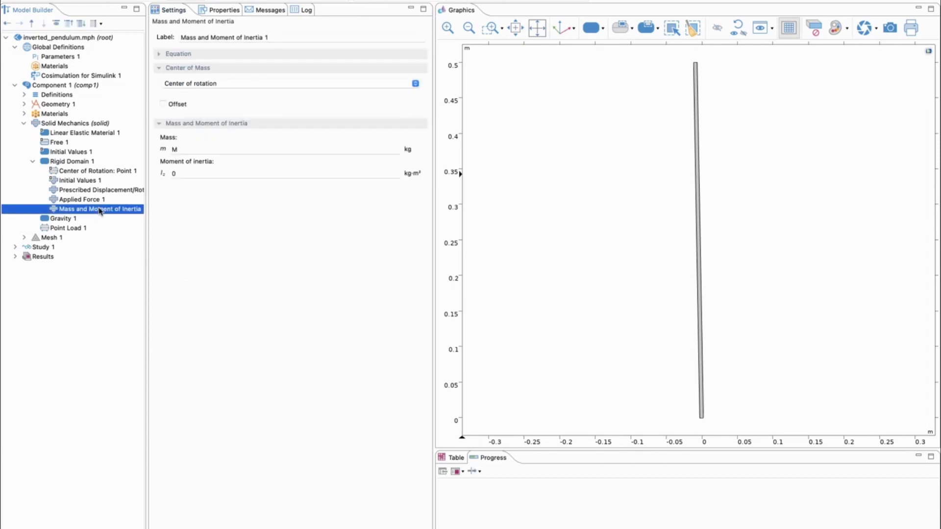
- Highlight the mass value M, then show Gravity 1 with -g_const in y
left_click_drag(183, 150, 167, 149)
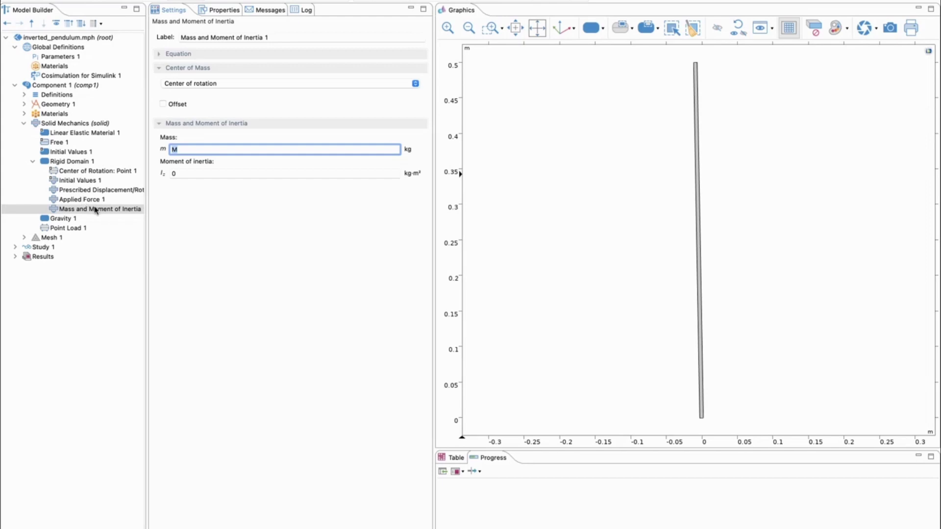
left_click(69, 219)
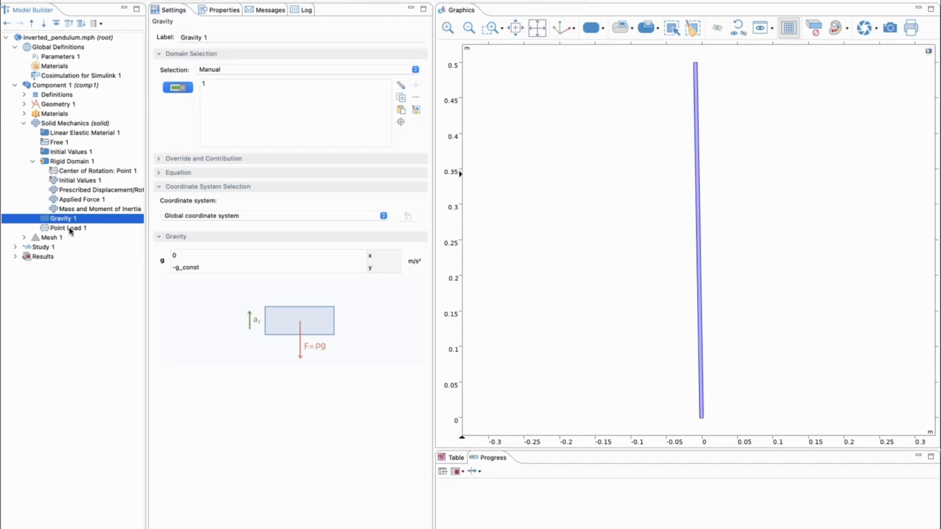
- Show Point Load 1, zoom in on the rod's top point, and highlight the F1 x force
left_click(71, 229)
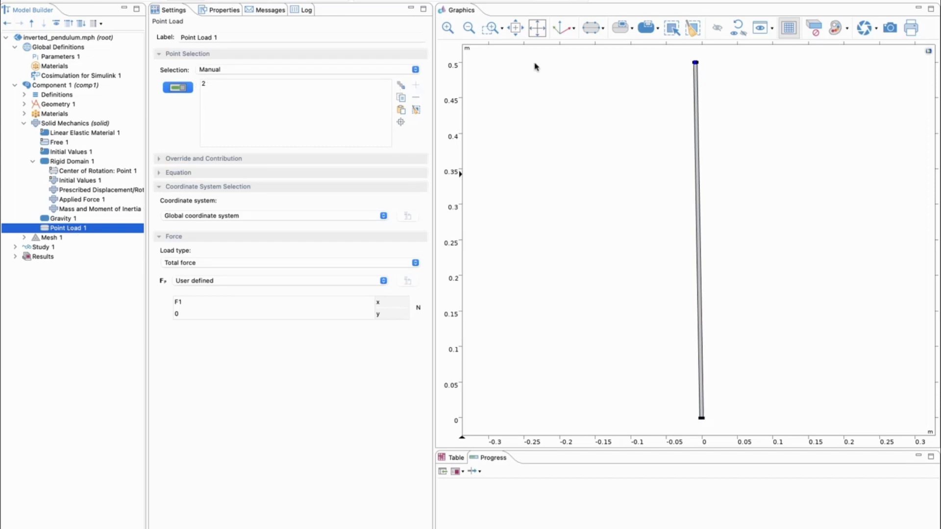
left_click(490, 28)
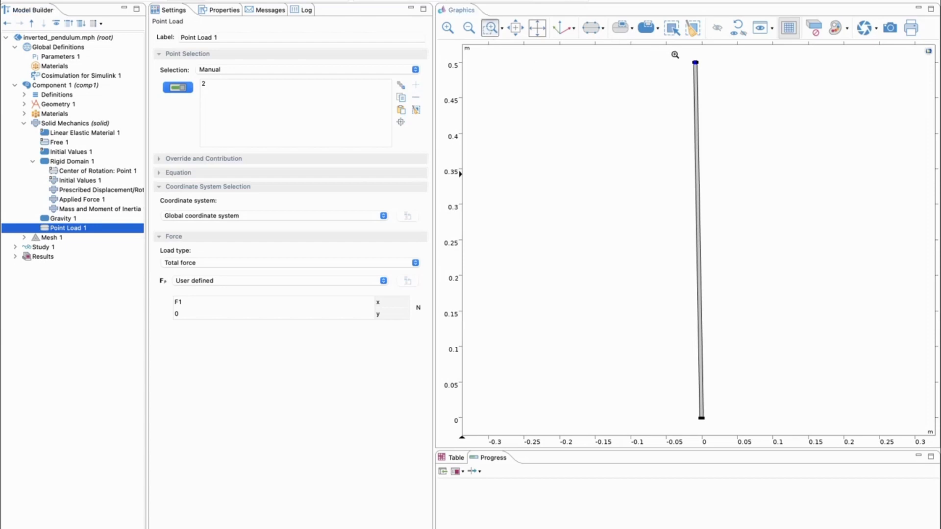
left_click_drag(670, 50, 729, 88)
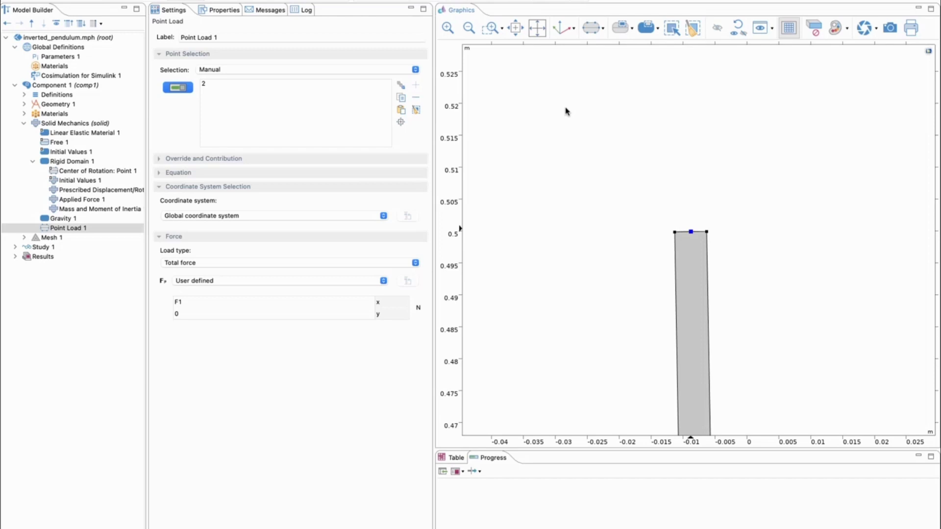
left_click(538, 29)
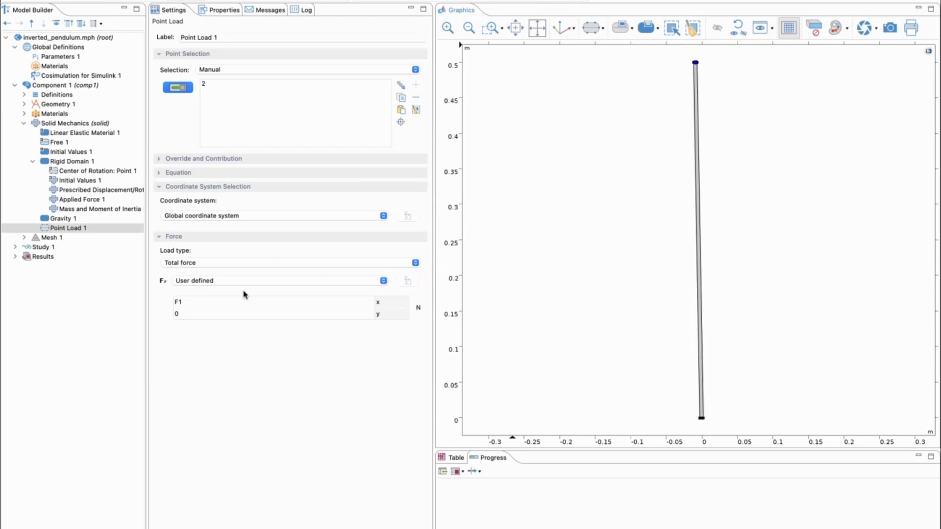
left_click(243, 303)
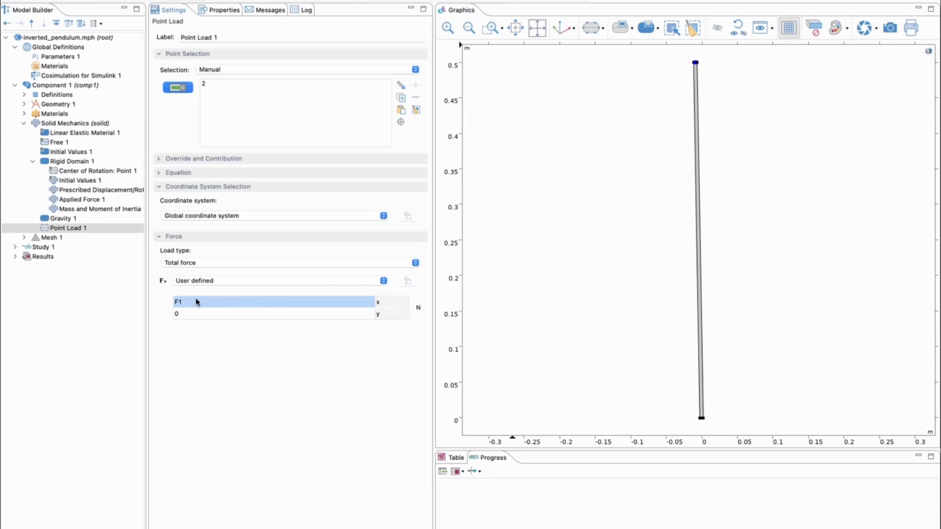
- Recheck the F1 parameter and view the Step 1: Time Dependent study settings
left_click(78, 57)
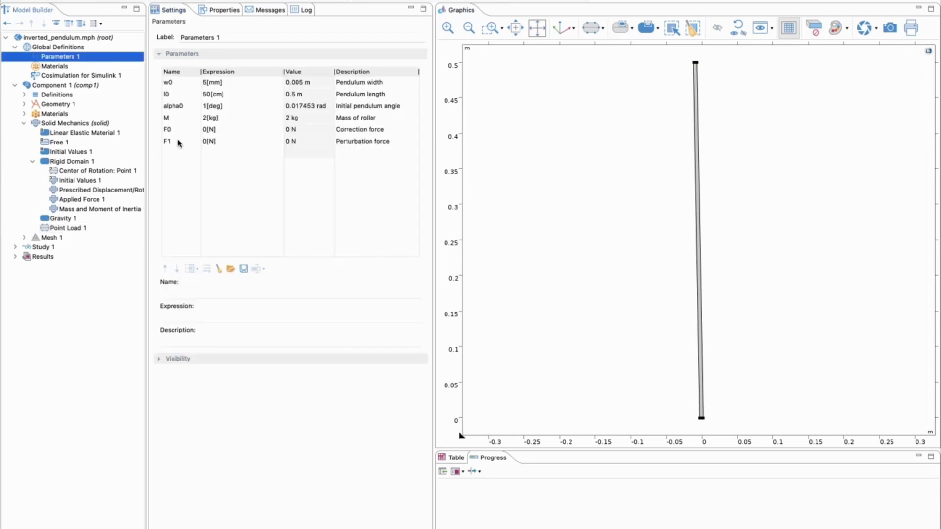
left_click(168, 142)
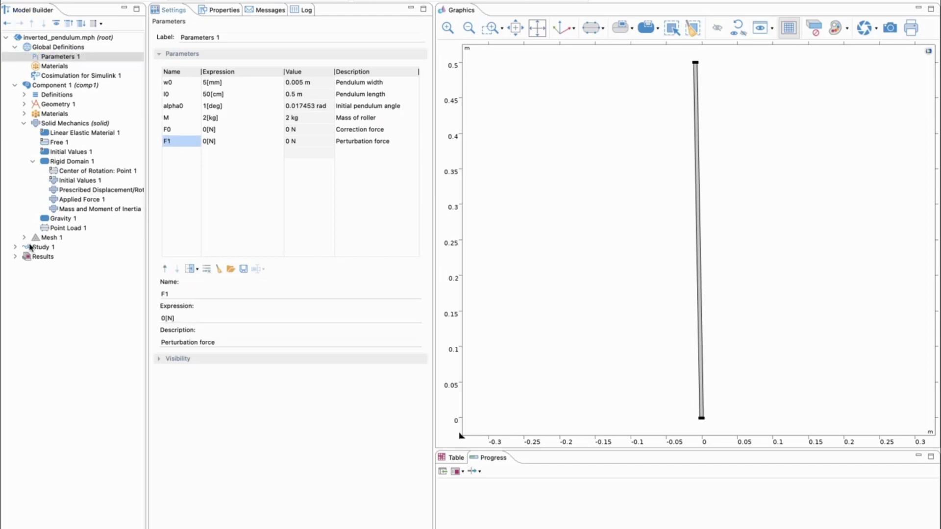
left_click(15, 247)
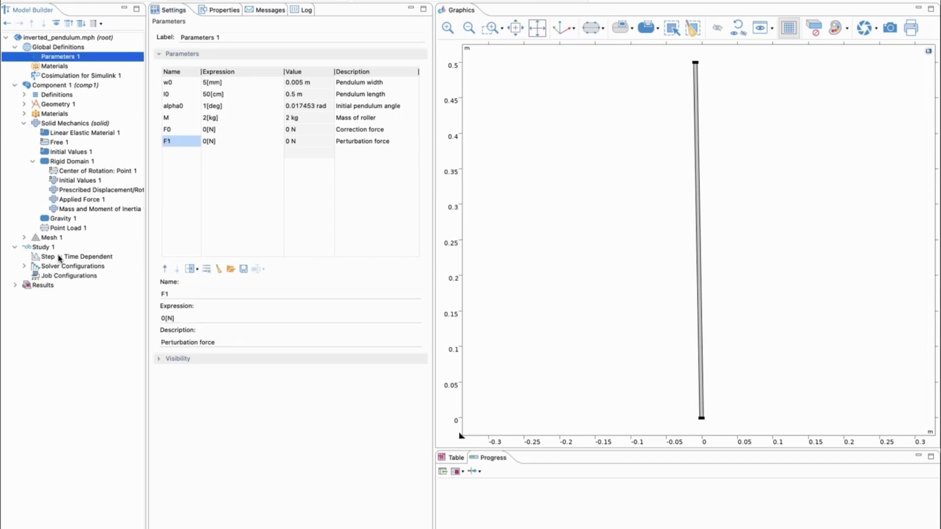
left_click(60, 258)
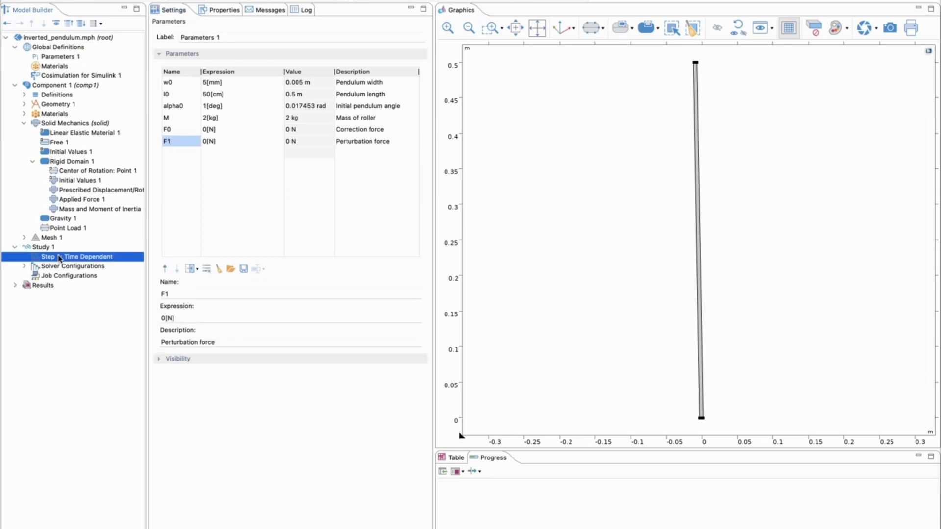
- Show the Animation 1 export settings under Results: 250 frames at 0.1 s
left_click(16, 286)
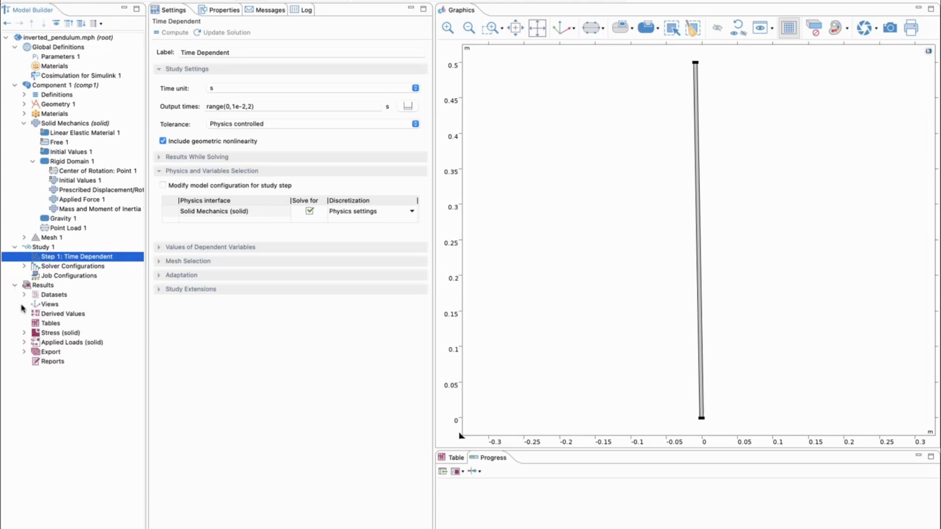
left_click(25, 352)
left_click(59, 363)
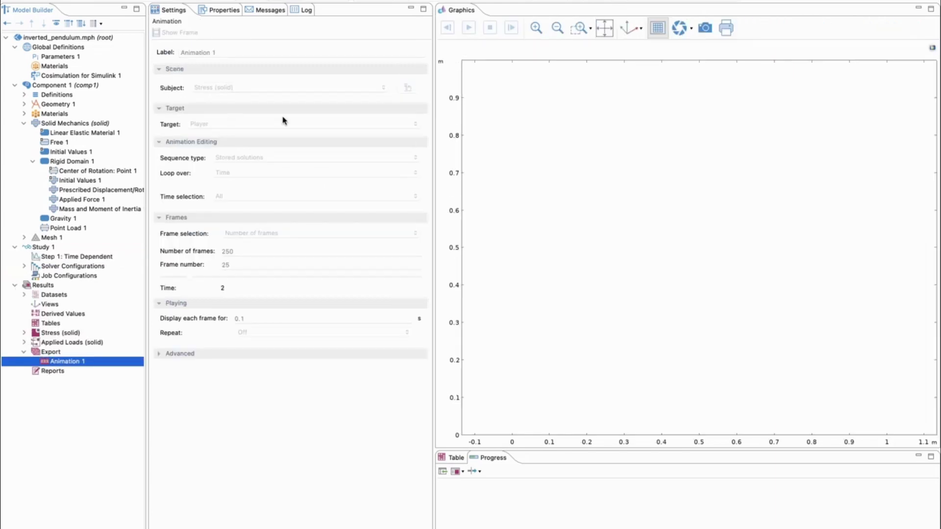
- Play the pendulum animation to 2 s, then show Cosimulation for Simulink 1 settings
left_click(469, 28)
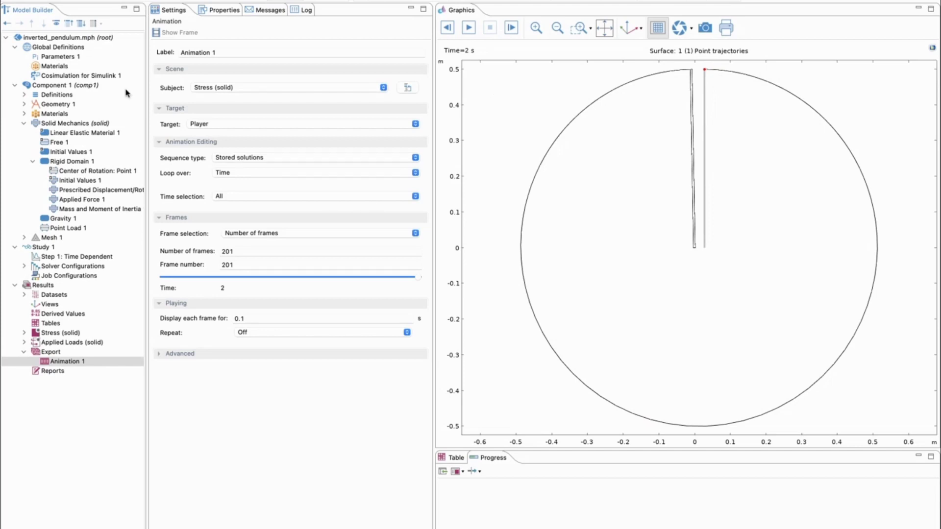
left_click(80, 77)
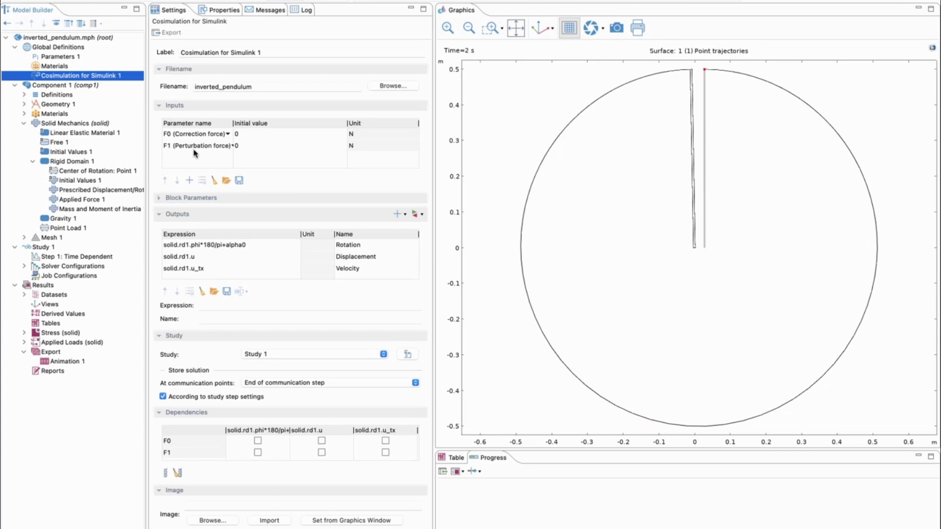
- Inspect the F0 correction and F1 perturbation force inputs without changing them
left_click(194, 149)
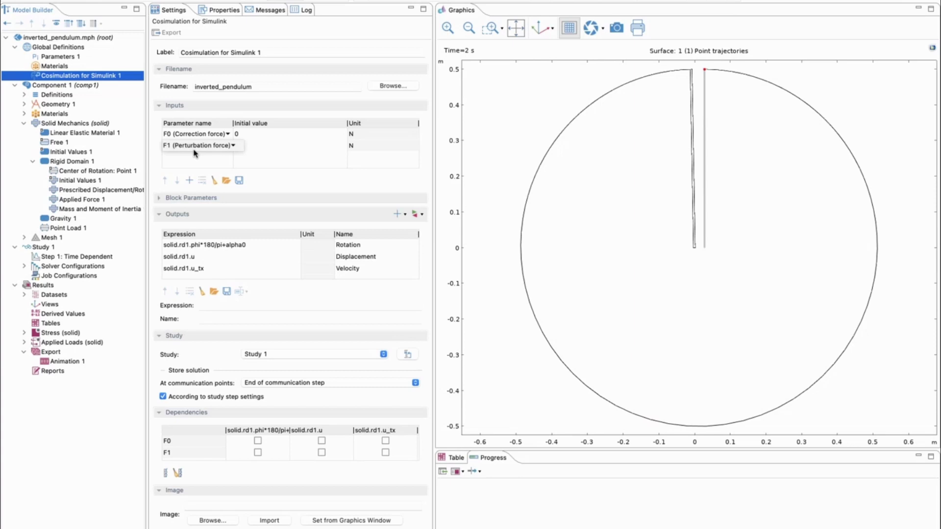
left_click(183, 112)
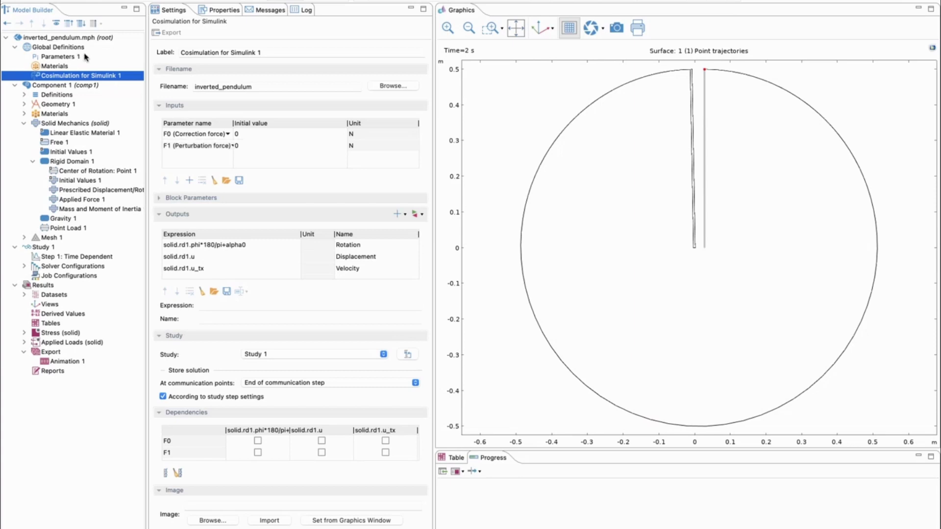
left_click(209, 135)
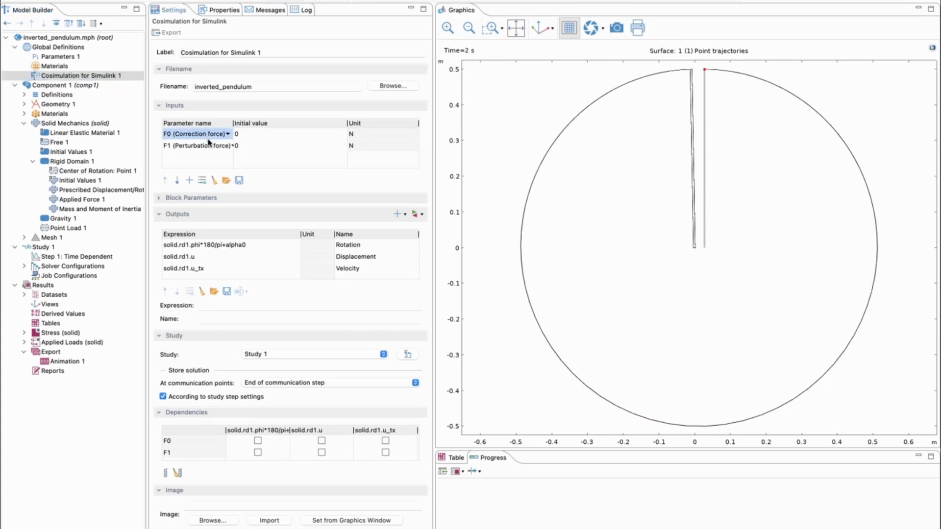
left_click(209, 146)
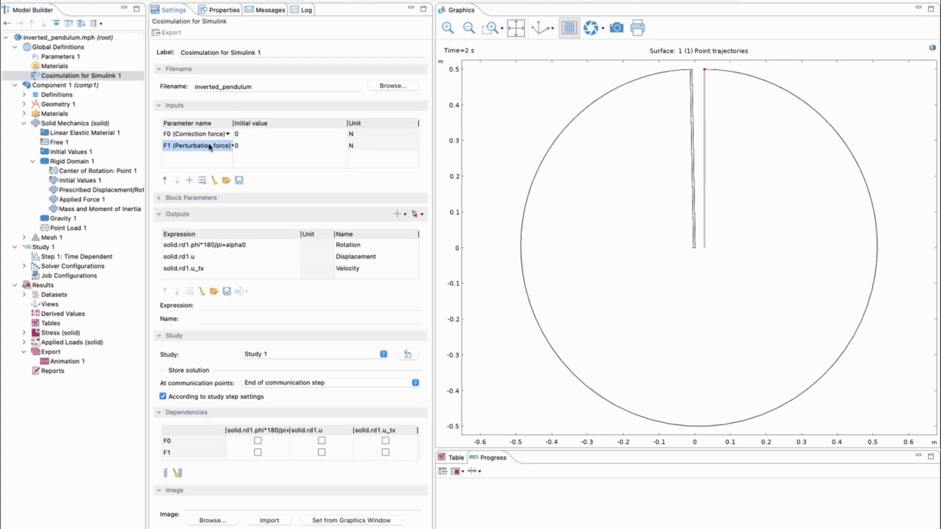
left_click(204, 135)
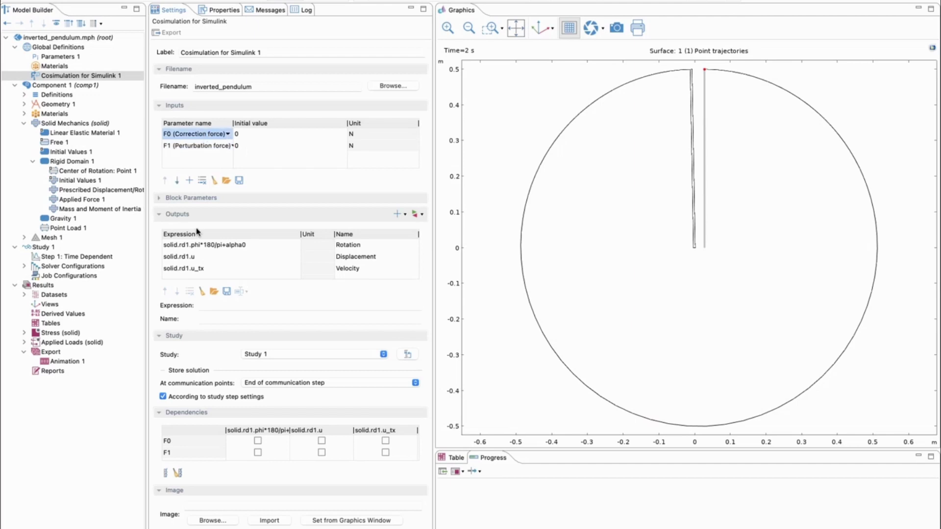
- Review the Rotation, Displacement and Velocity output expressions
left_click(201, 246)
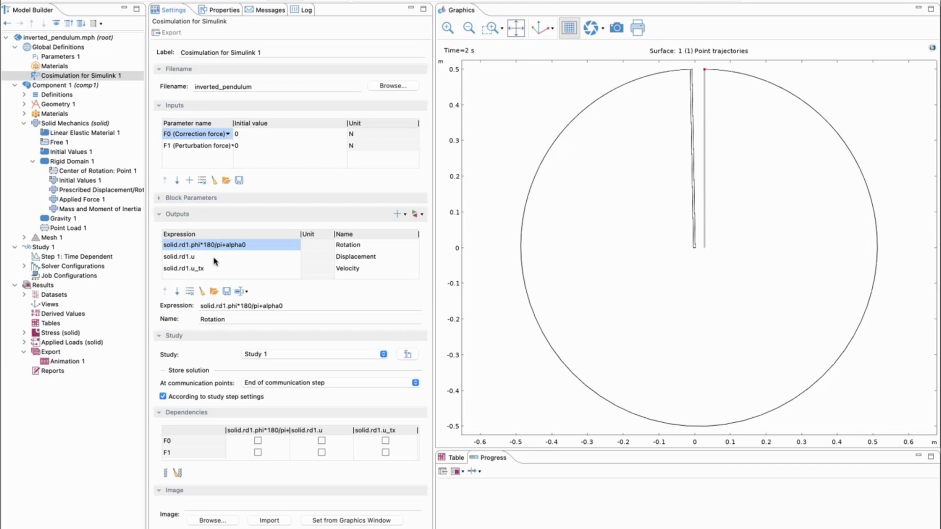
left_click(215, 259)
scroll(216, 262, "down", 1)
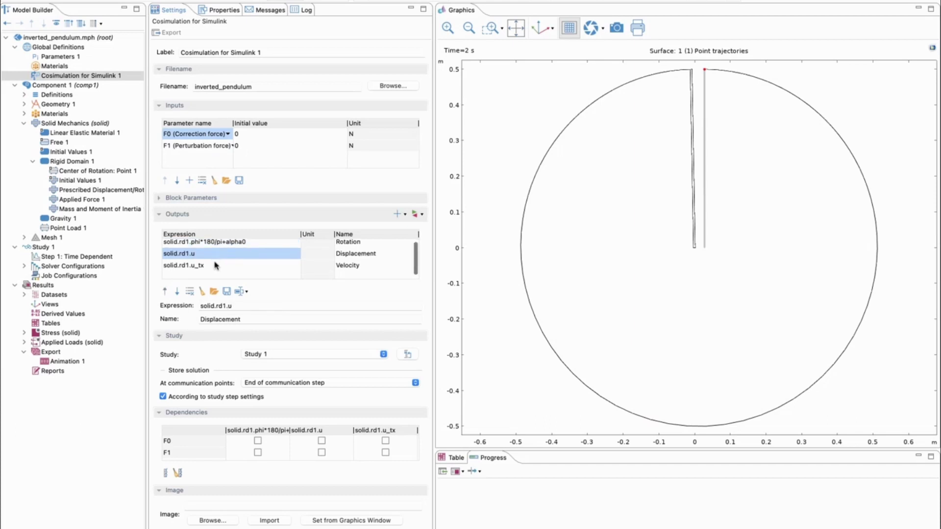
left_click(216, 269)
scroll(155, 268, "down", 1)
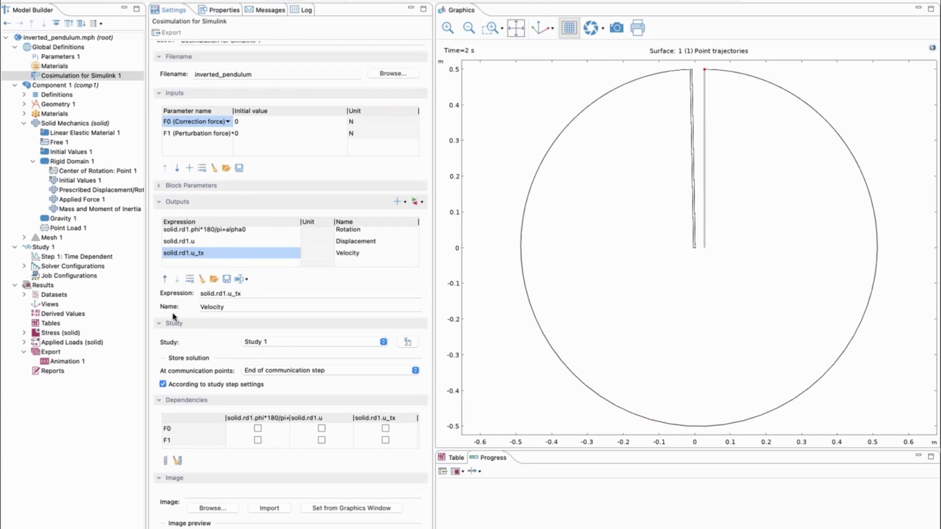
scroll(173, 317, "up", 1)
left_click_drag(253, 87, 193, 87)
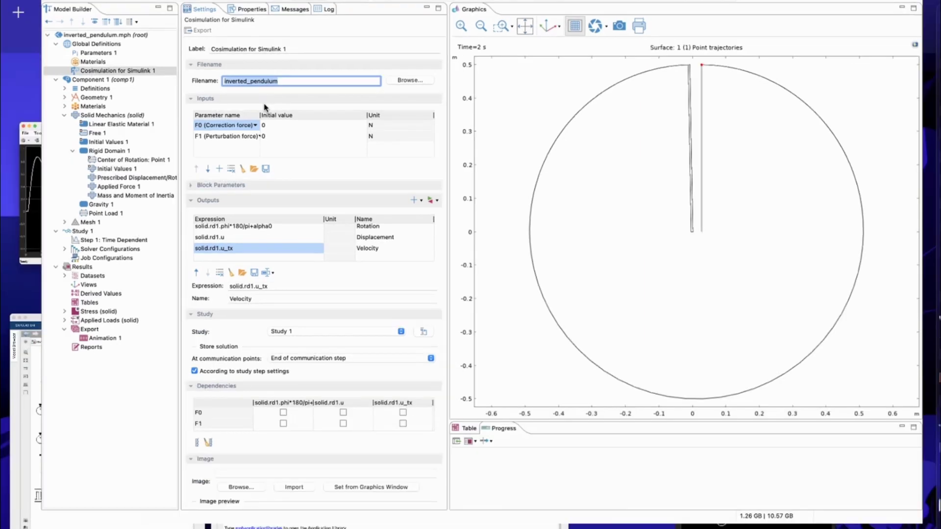
key("ctrl+Up")
- Bring the inverted_pendulum model forward, widen and reposition it, and select the COMSOL Cosimulation block
left_click(131, 92)
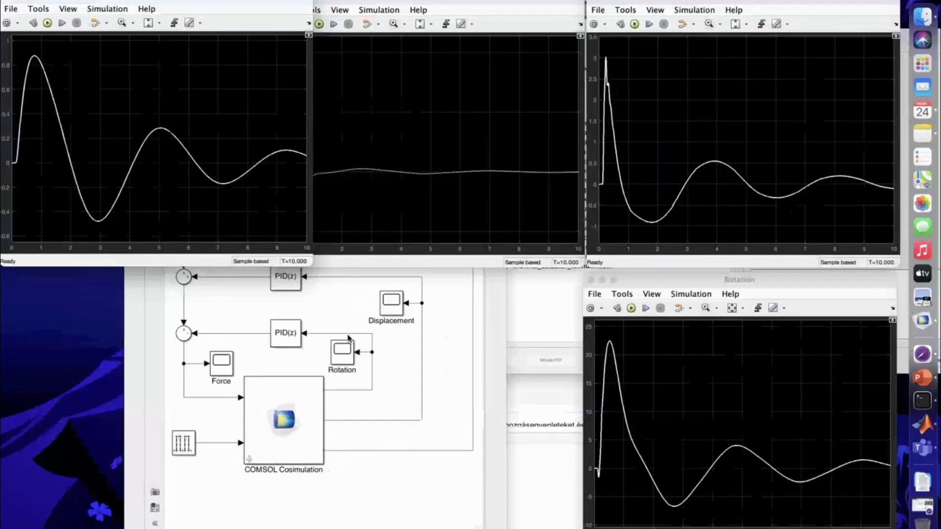
left_click(500, 333)
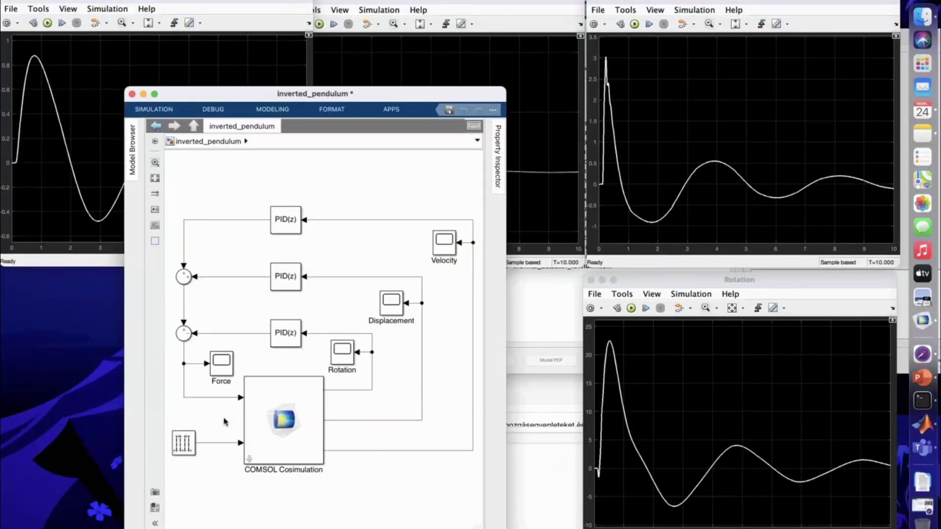
left_click_drag(125, 343, 45, 344)
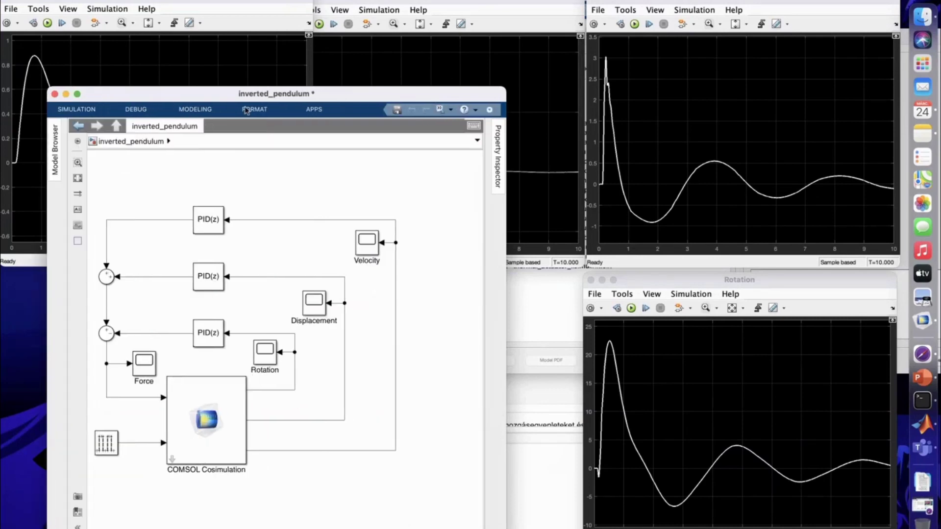
left_click_drag(261, 98, 314, 47)
left_click(287, 336)
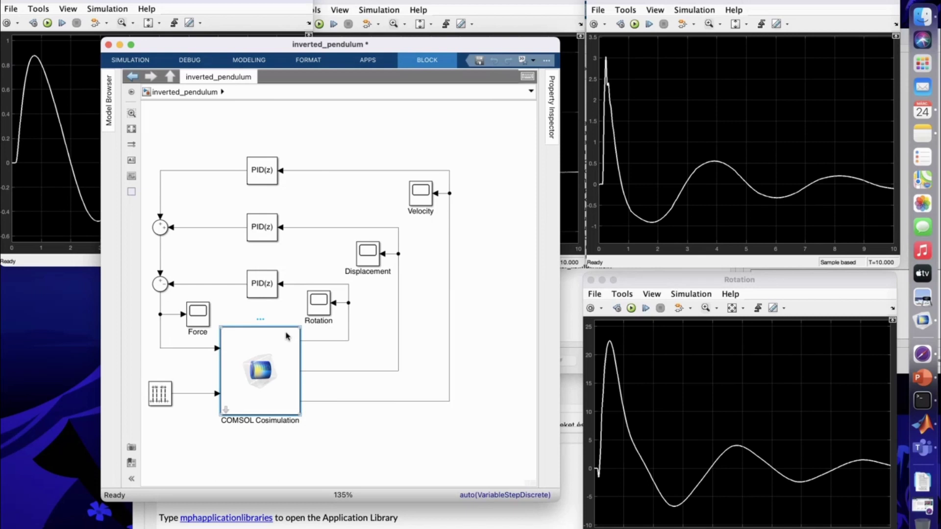
- Inspect the FMU block and its in, out, out1 and out2 ports, then return to inverted_pendulum
left_click(226, 410)
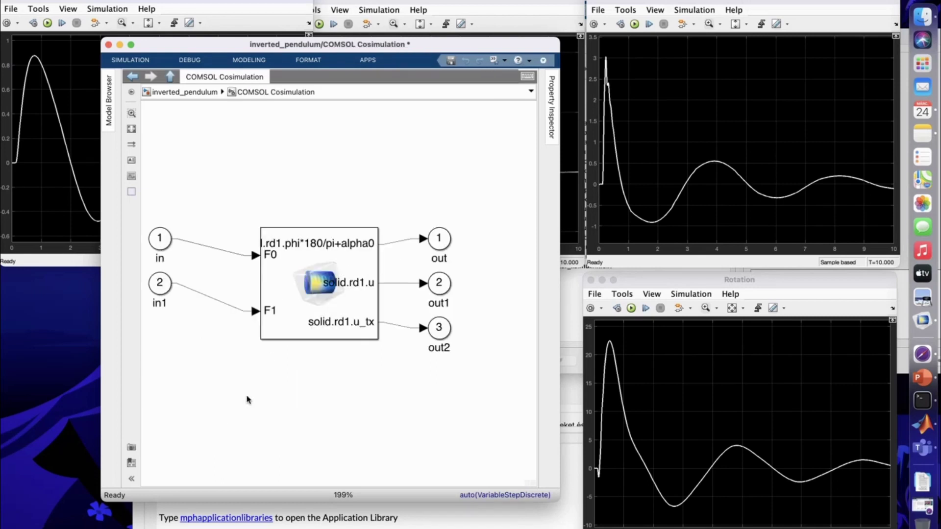
left_click(310, 299)
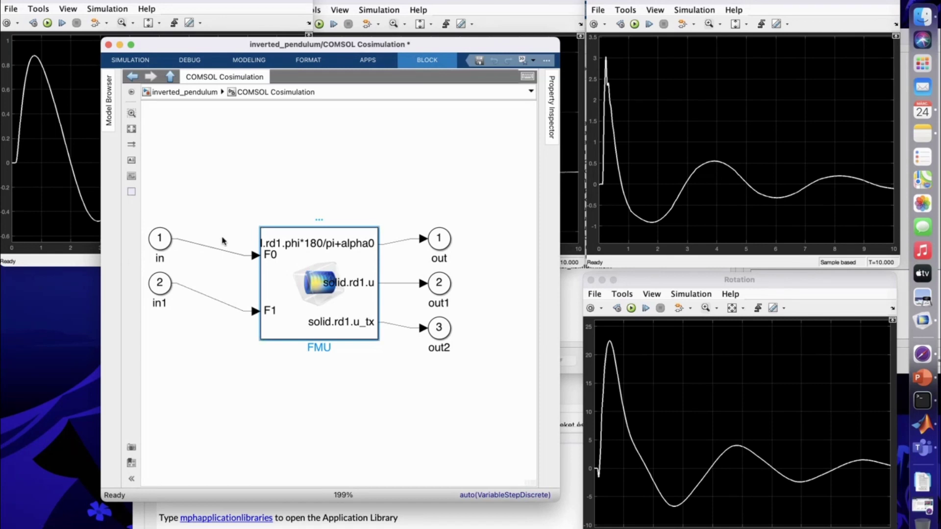
left_click(170, 238)
left_click(437, 240)
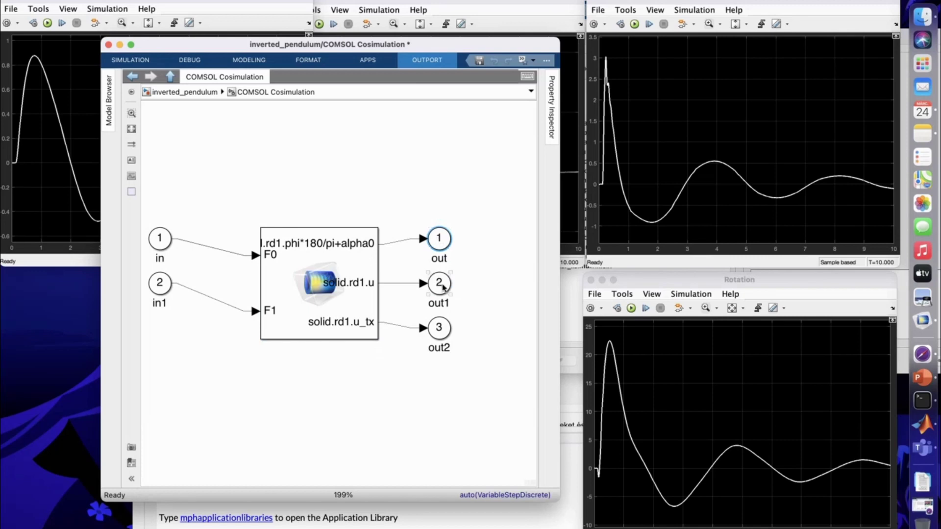
left_click(443, 287)
left_click(436, 329)
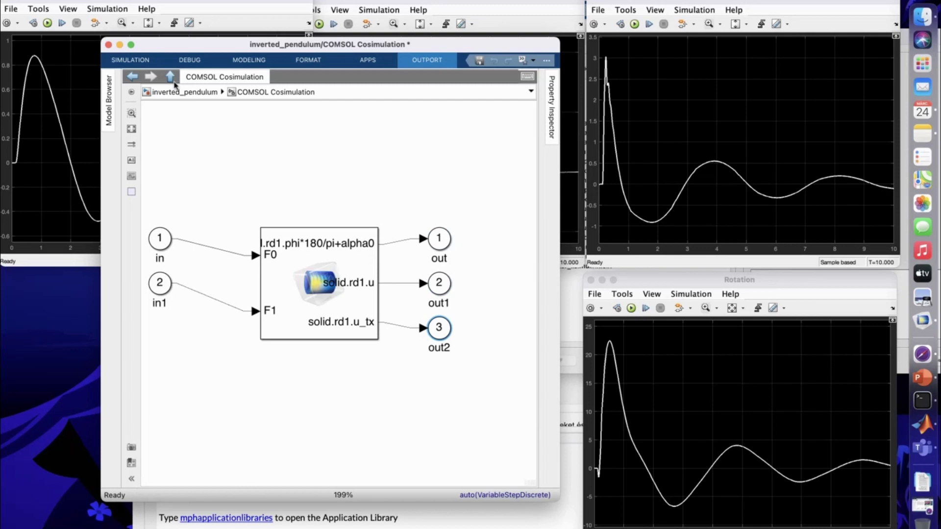
left_click(170, 77)
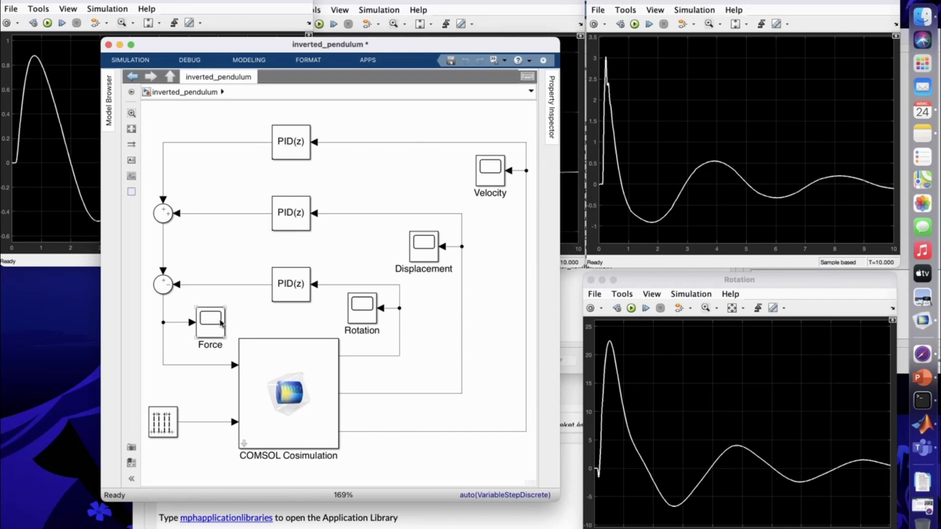
- Select the Rotation, Displacement and Velocity scope blocks and raise their plot windows
left_click(364, 318)
left_click(426, 244)
left_click(486, 164)
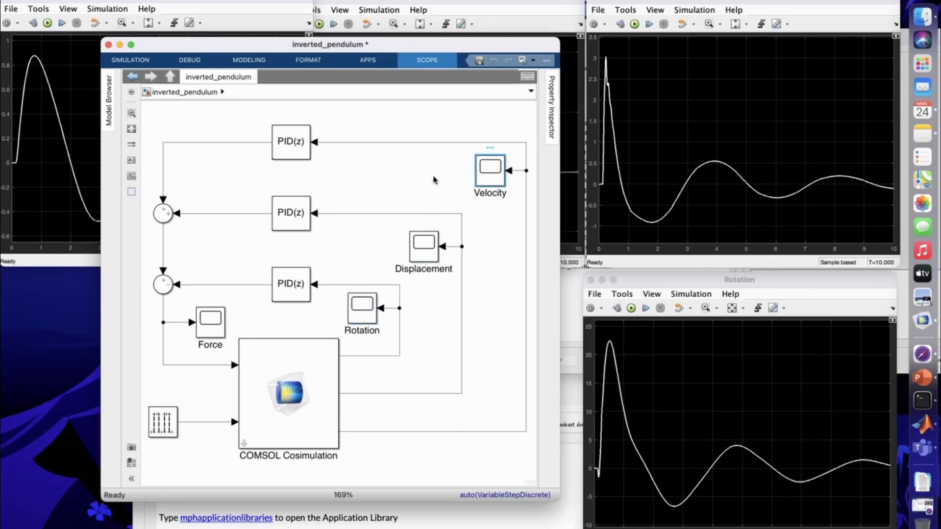
left_click(305, 2)
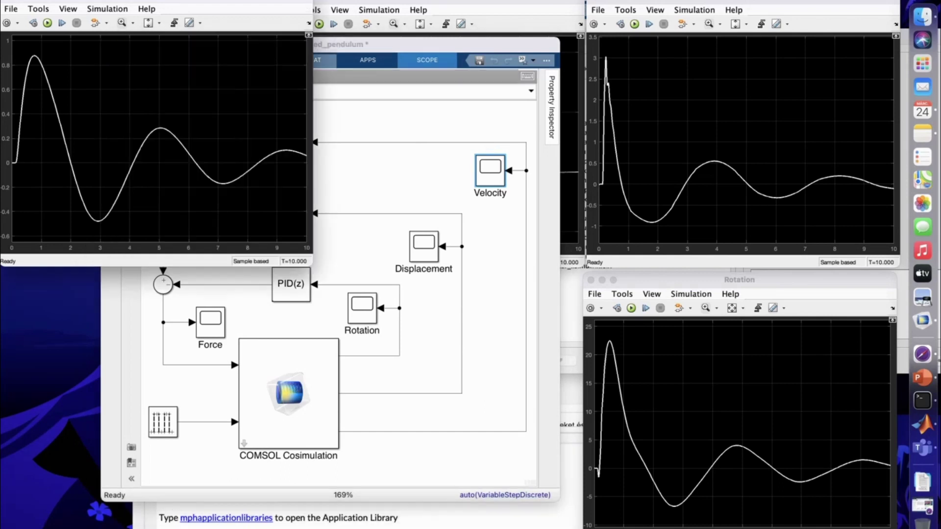
left_click(764, 6)
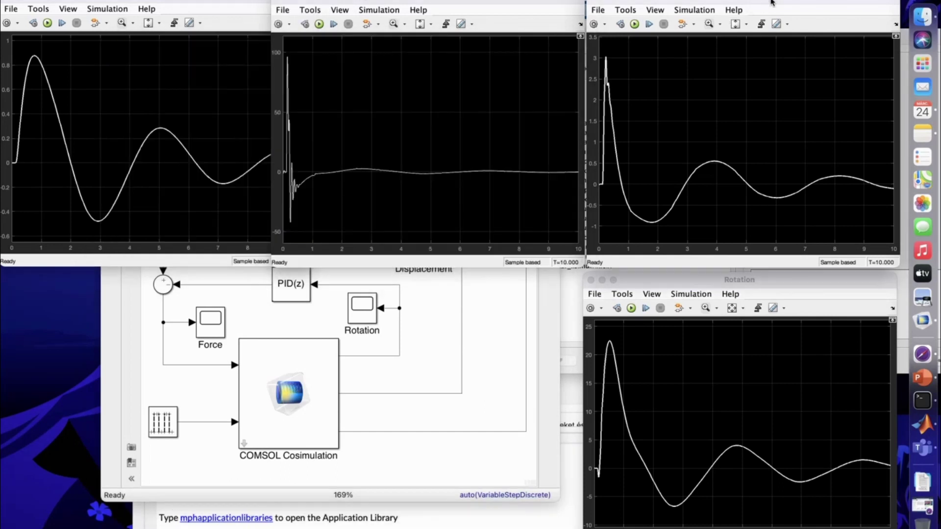
left_click(665, 286)
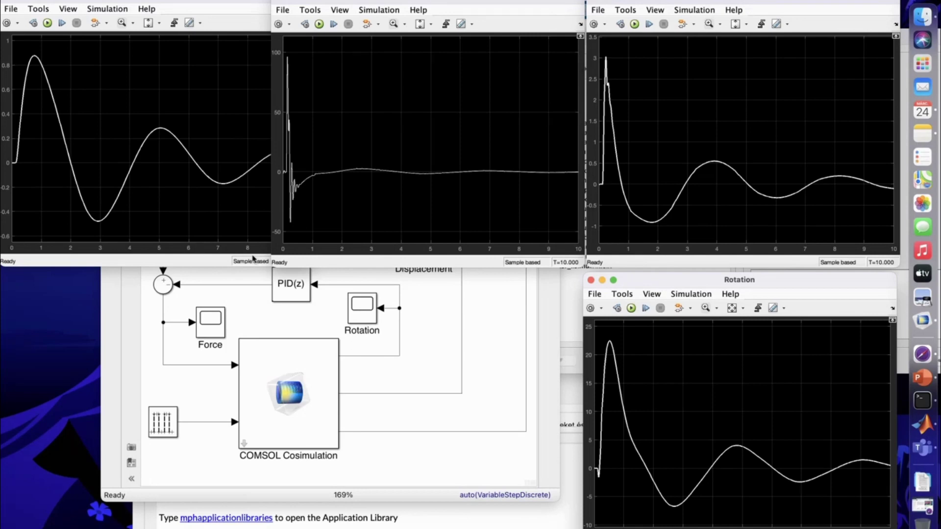
- Enlarge the sharp-spike response plot and the plot peaking near 3
left_click(293, 265)
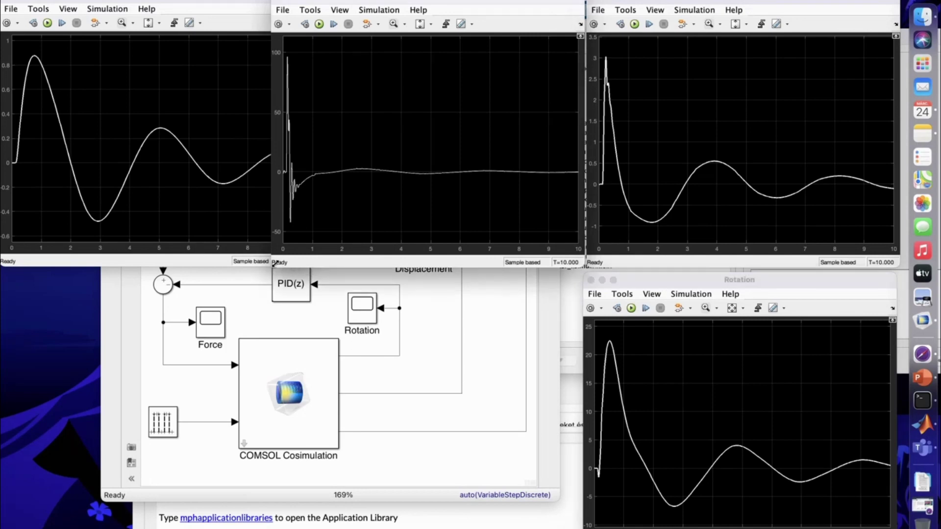
left_click_drag(278, 270, 225, 425)
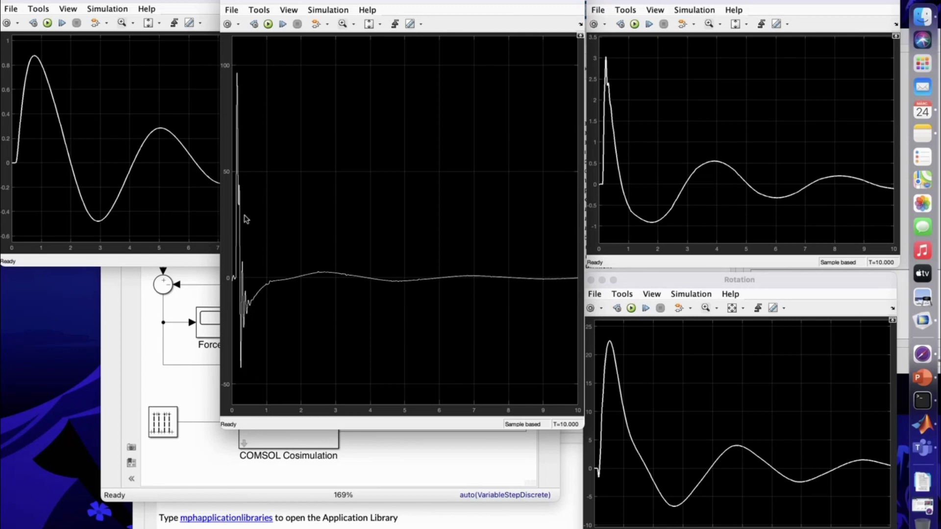
left_click(656, 282)
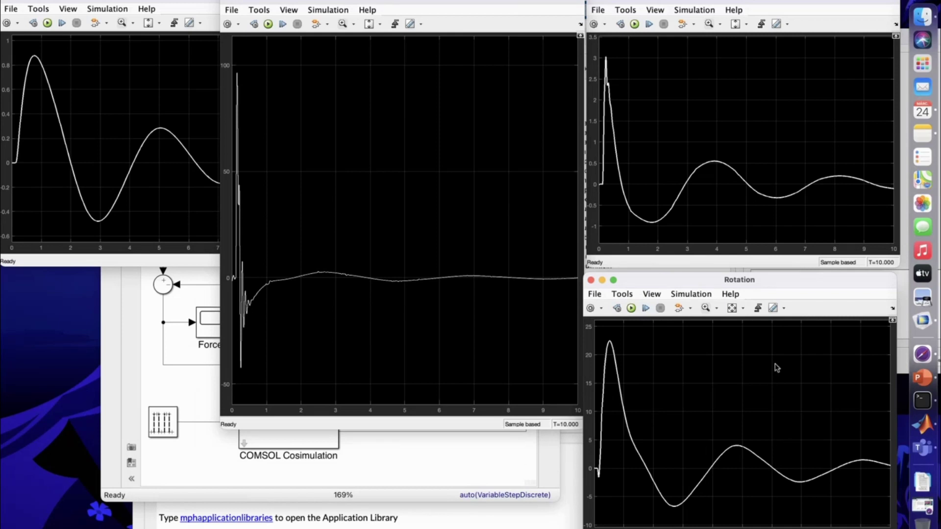
left_click(737, 252)
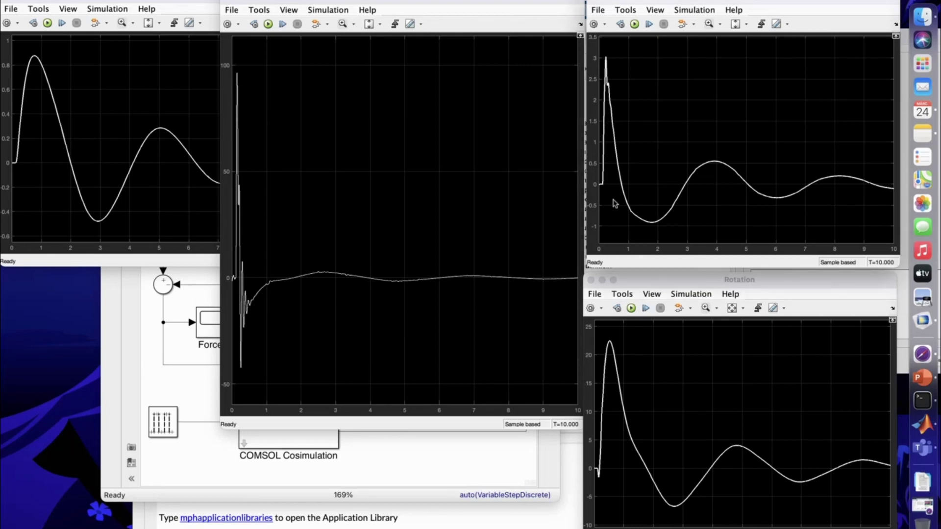
left_click_drag(588, 264, 496, 325)
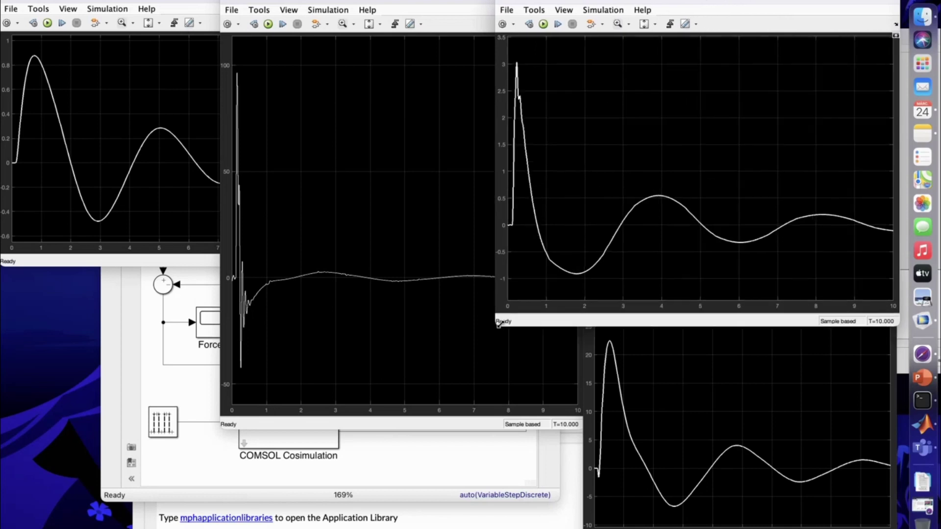
left_click(157, 261)
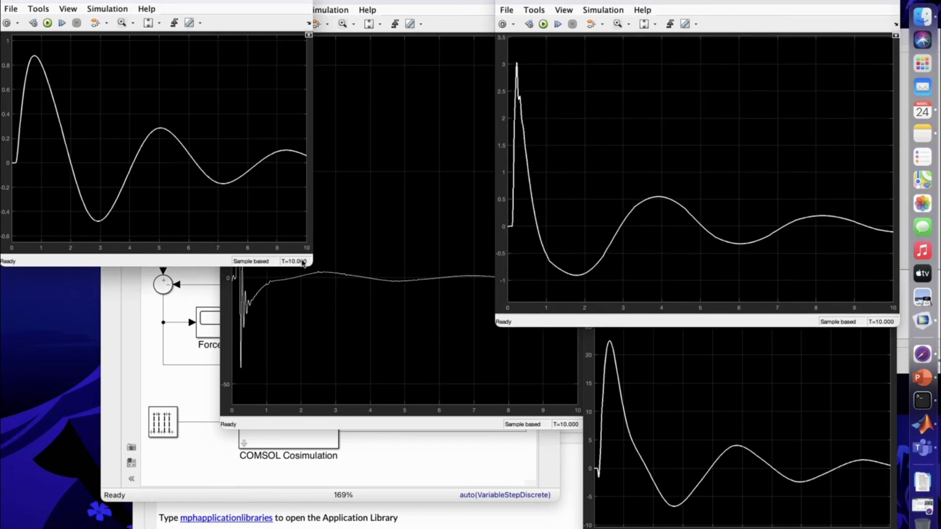
- Enlarge the slowly decaying oscillation plot and compare it with the spiky response plot
left_click_drag(305, 260, 434, 315)
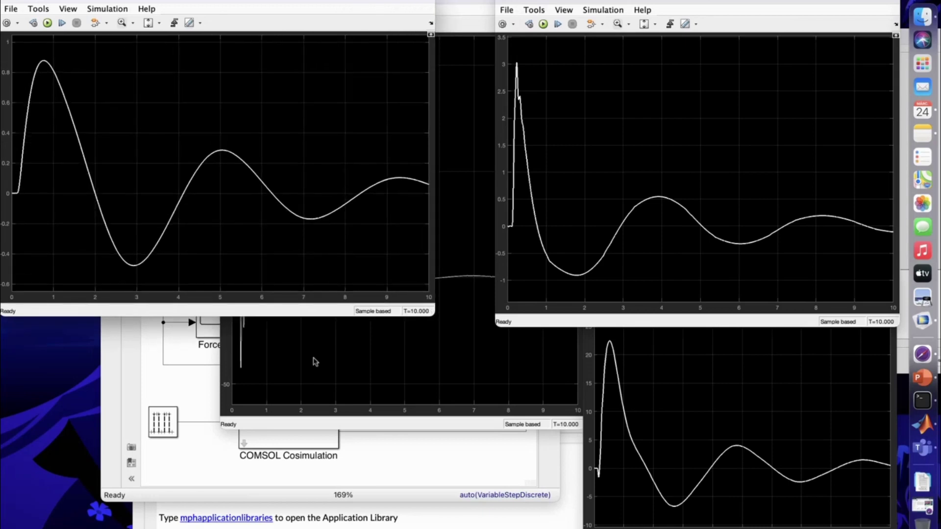
left_click(287, 360)
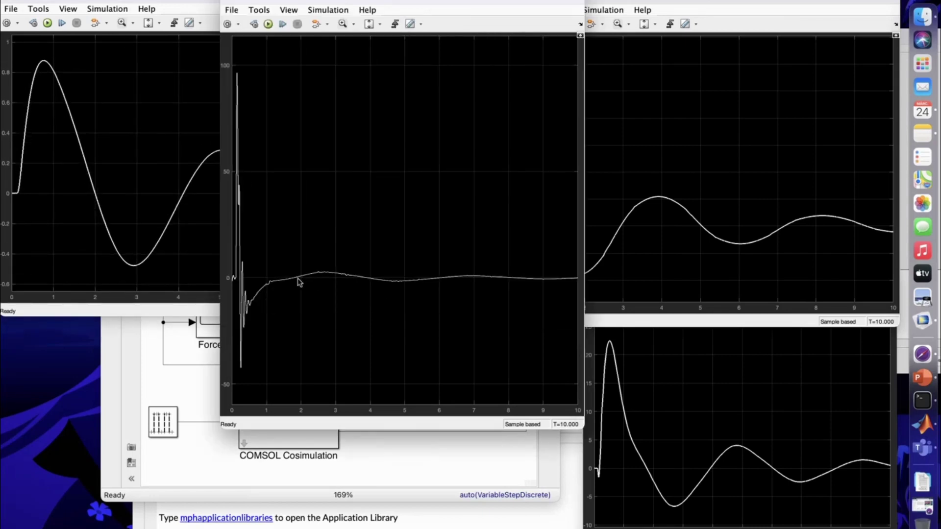
left_click(204, 311)
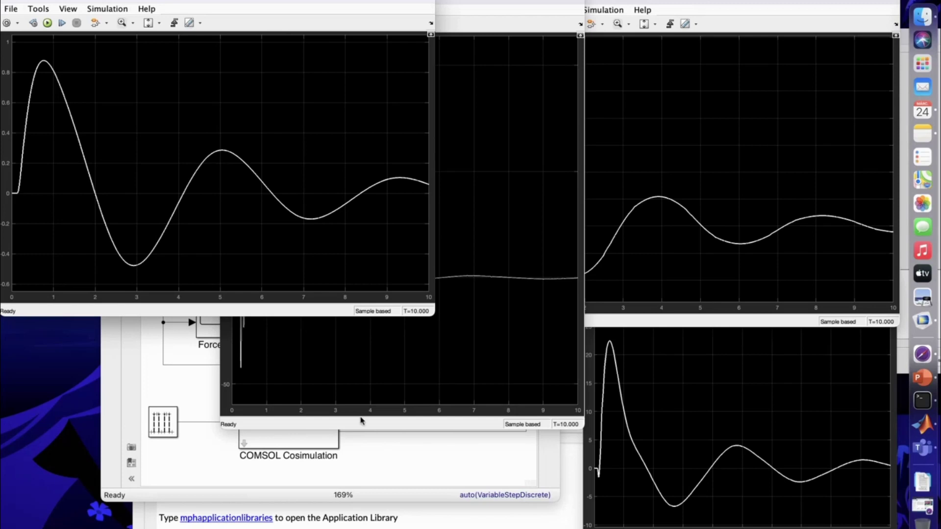
- Review the upper, middle and lower PID(z) blocks and the COMSOL Cosimulation block
left_click(368, 441)
left_click(297, 153)
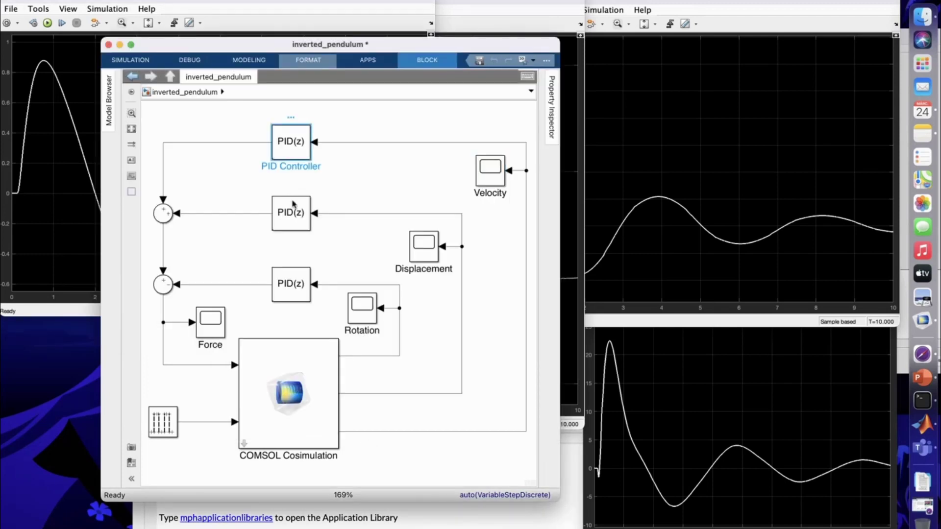
left_click(296, 222)
left_click(294, 280)
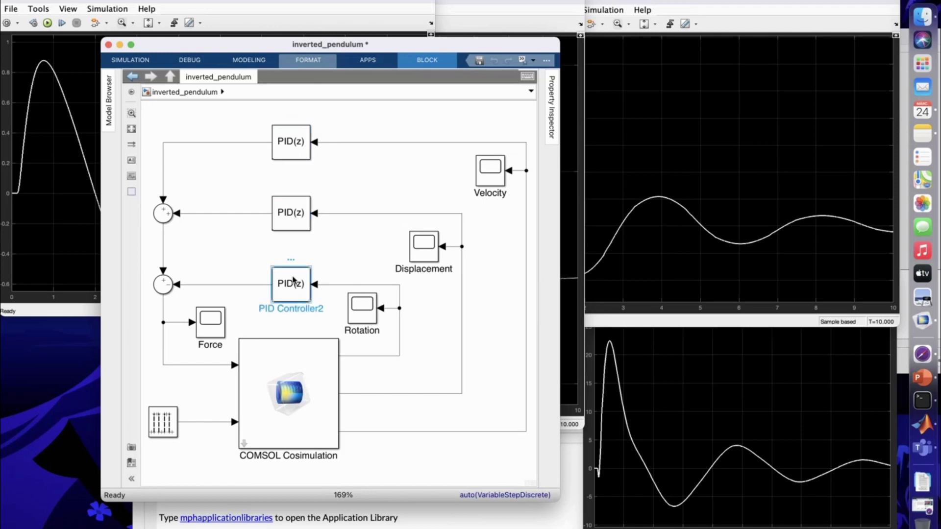
left_click(94, 243)
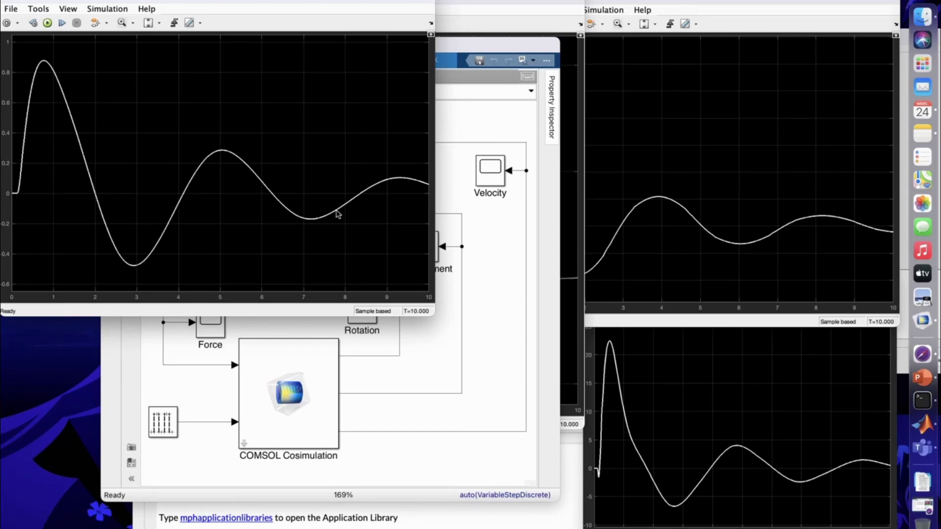
left_click(492, 307)
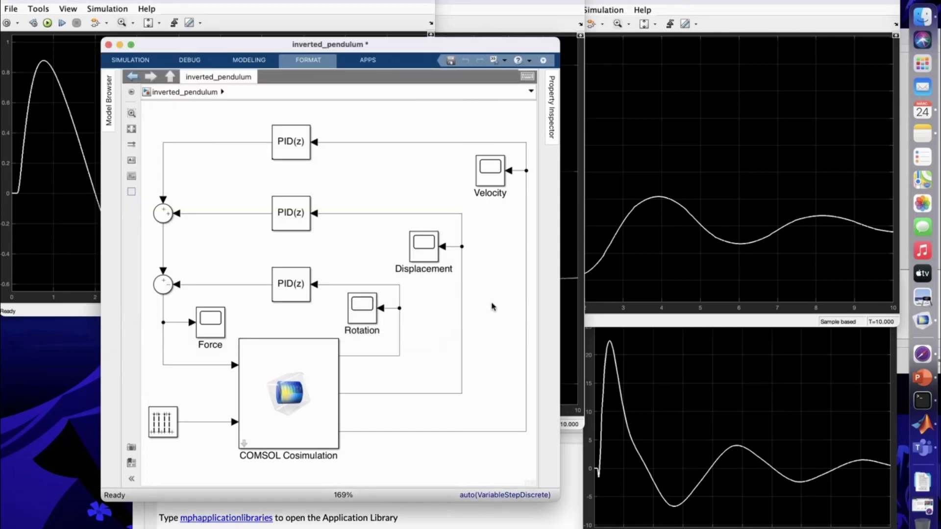
left_click(295, 370)
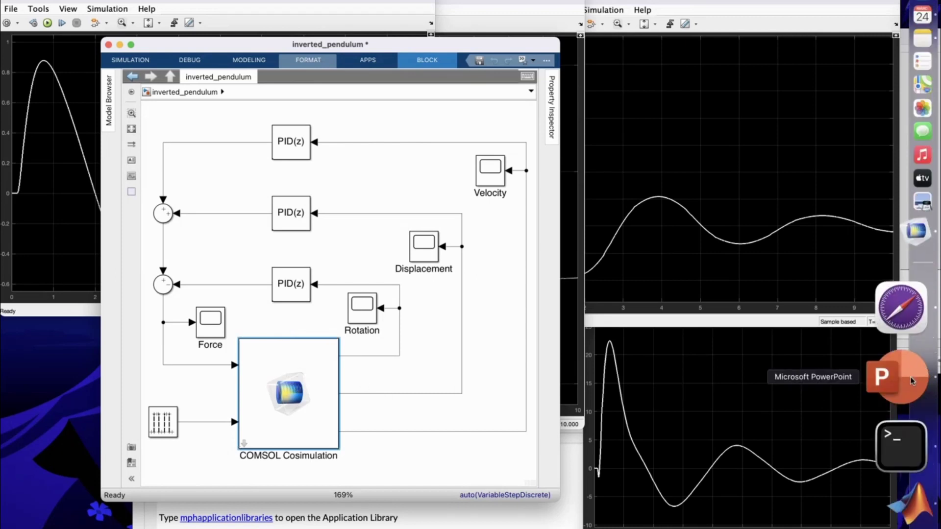
- Switch to the PowerPoint presentation and scroll down to the Cosimulation Workflow slide
left_click(900, 375)
scroll(157, 307, "down", 10)
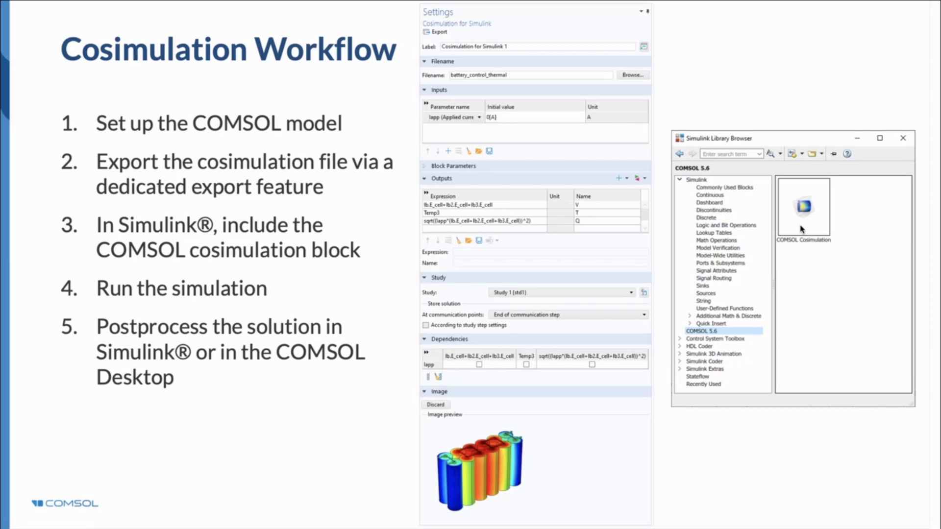
- Advance the slideshow to the Model order reduction slides
key("Right")
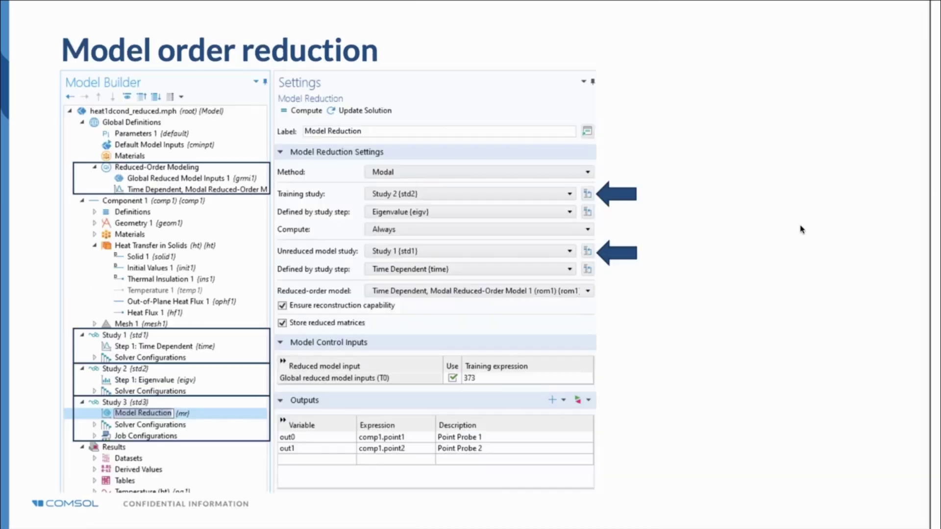